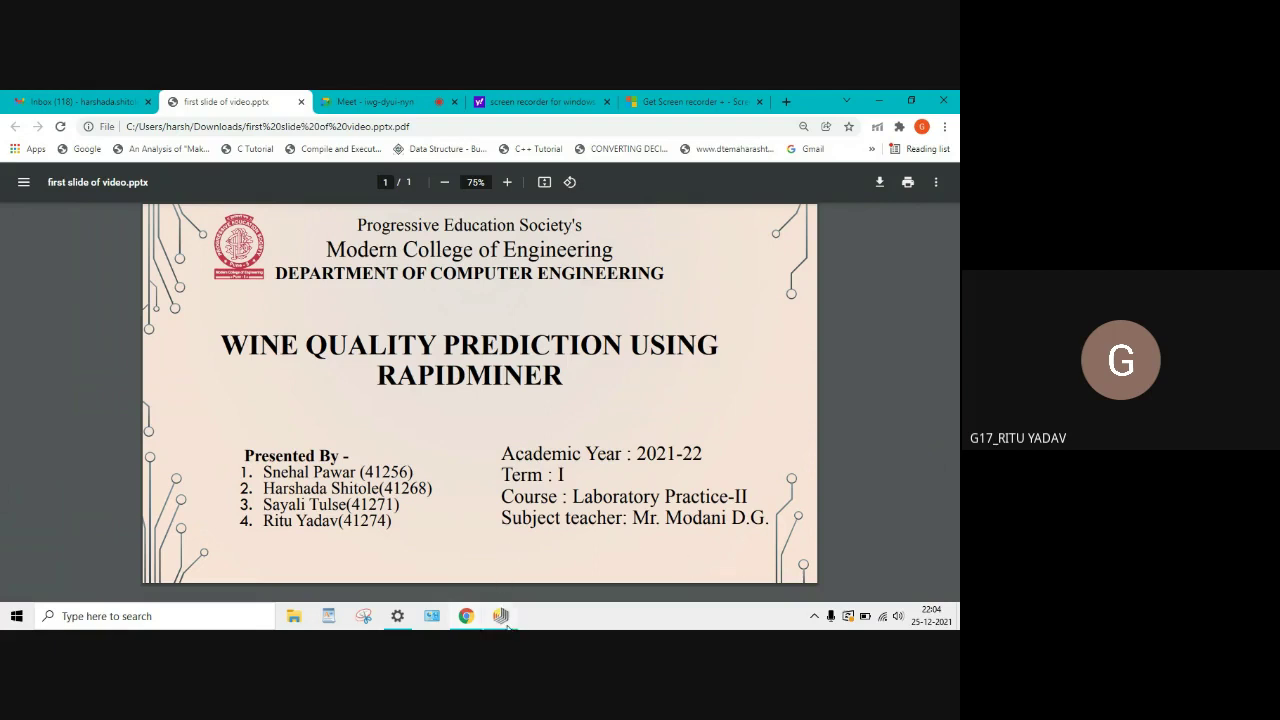
Step: Switch from the Chrome wine quality slide to the RapidMiner Studio window
mouse_move(500, 616)
click(504, 596)
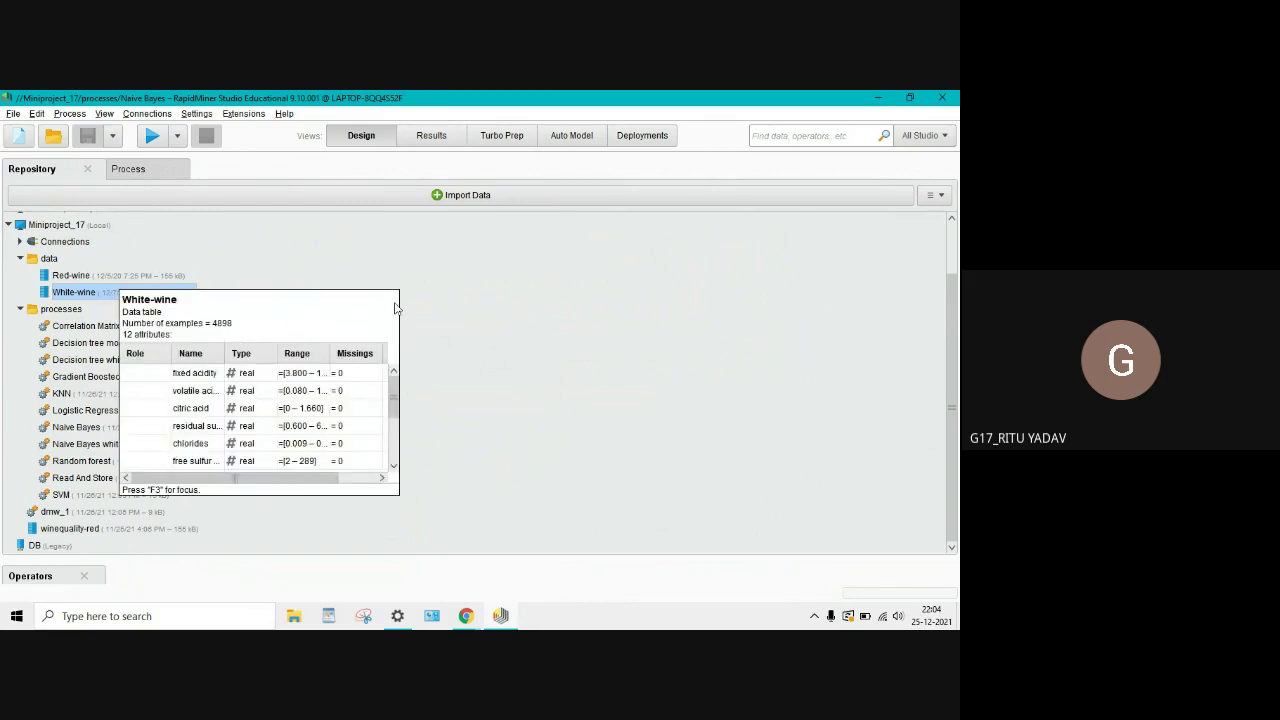
mouse_move(74, 292)
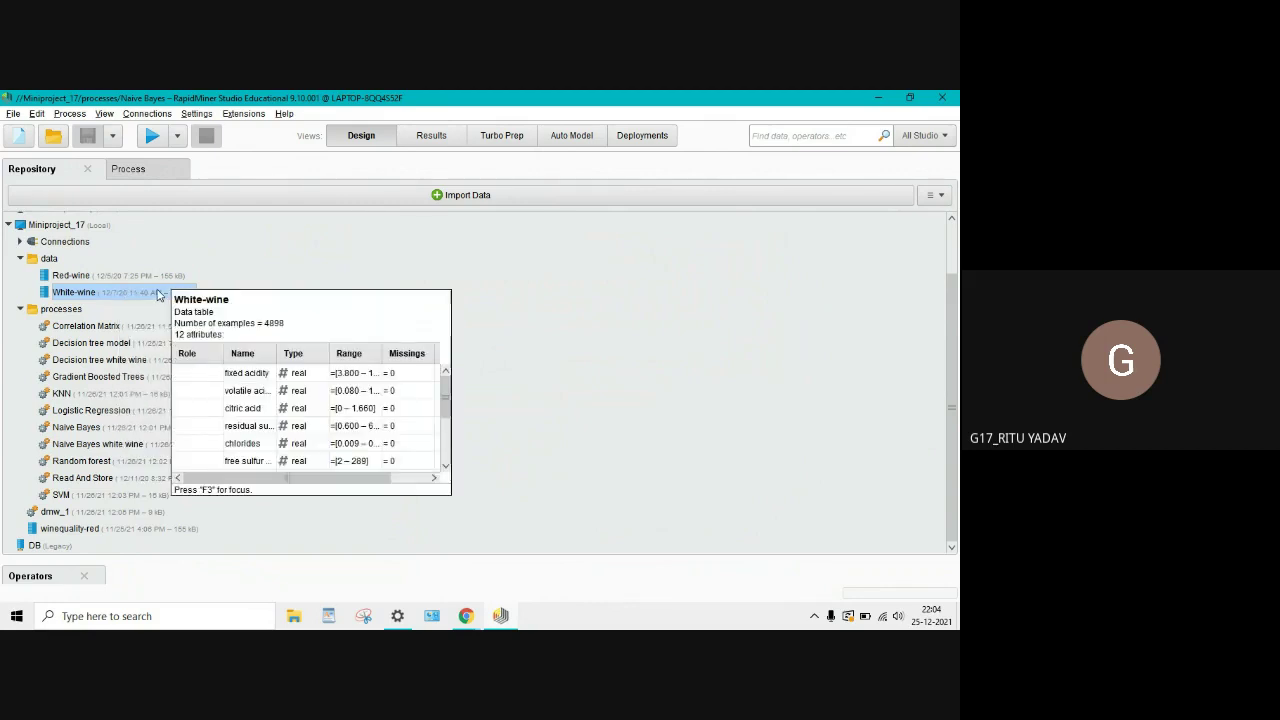
mouse_move(446, 404)
mouse_down()
mouse_move(446, 428)
mouse_move(448, 390)
mouse_up()
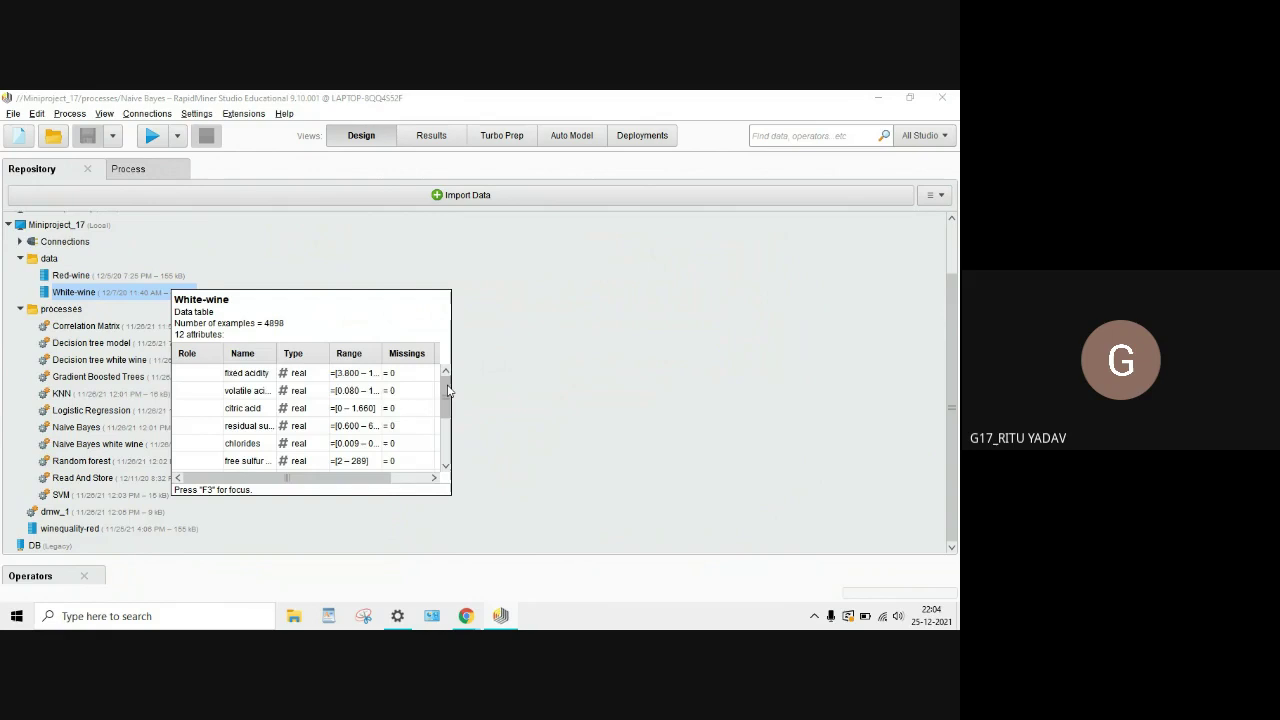
drag(448, 390, 452, 432)
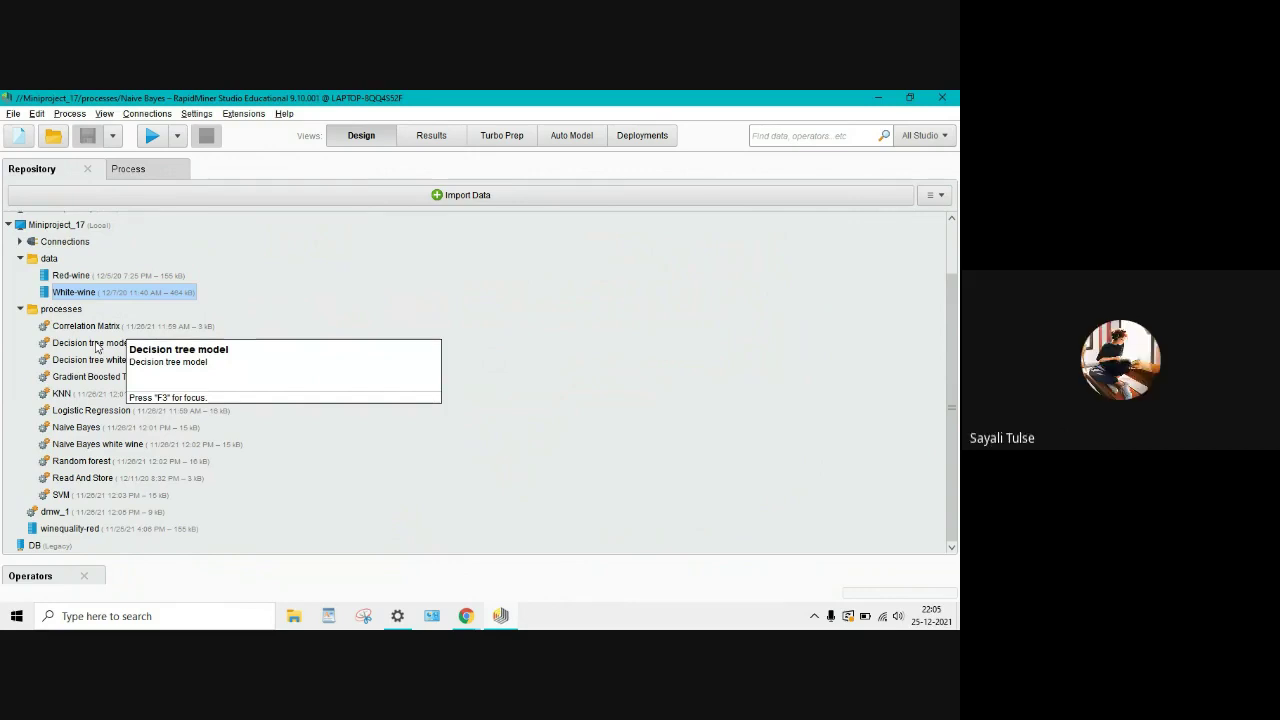
Step: Run the Decision tree model process, confirm 87.03% accuracy, and return to Design view
click(97, 347)
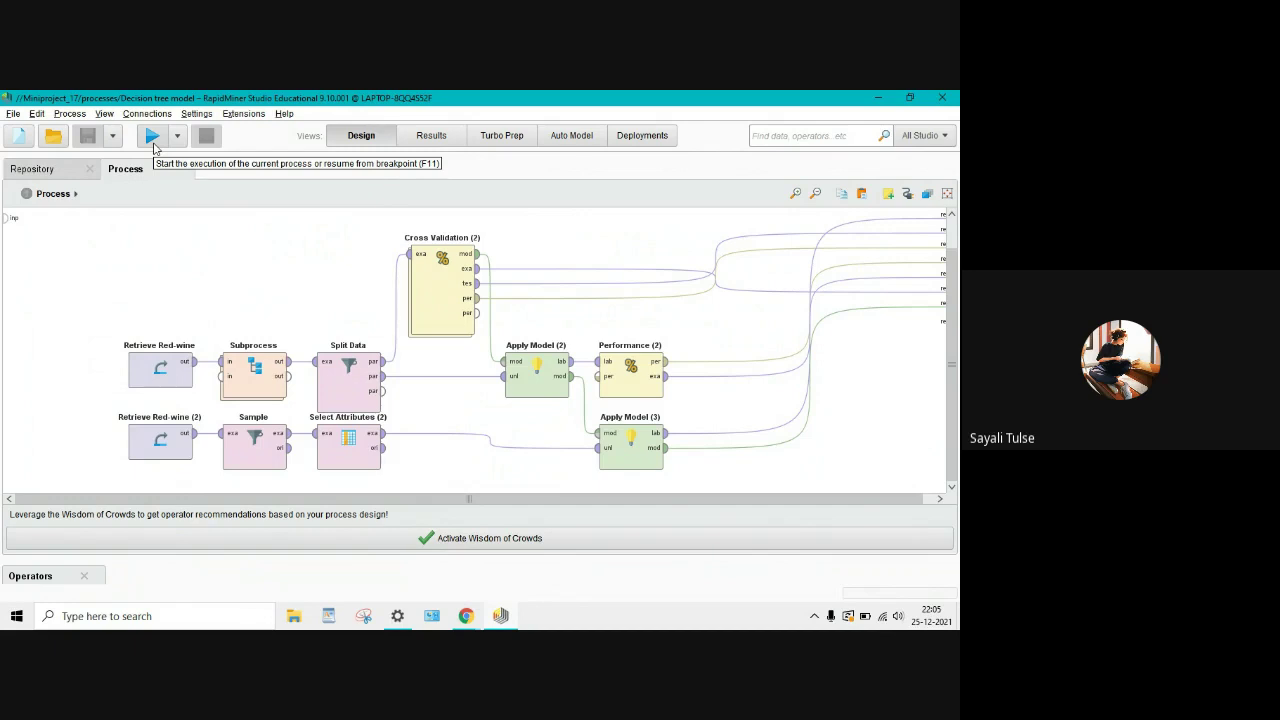
click(152, 137)
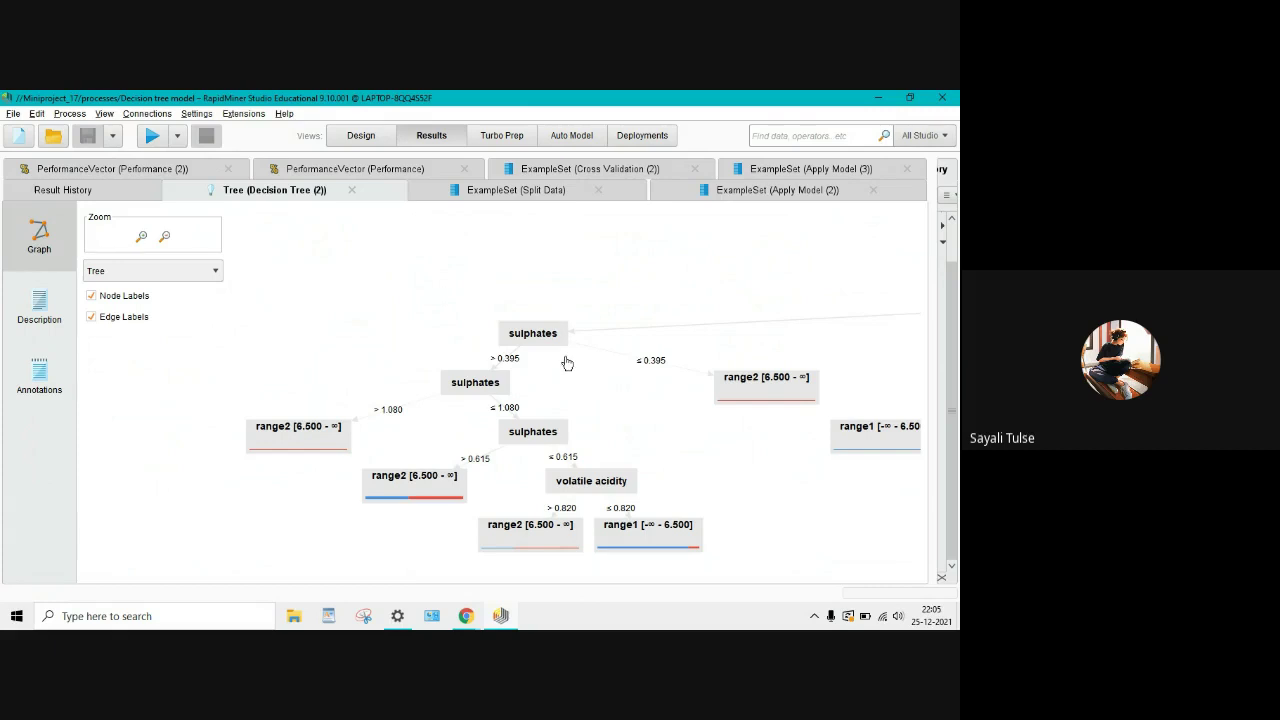
click(385, 172)
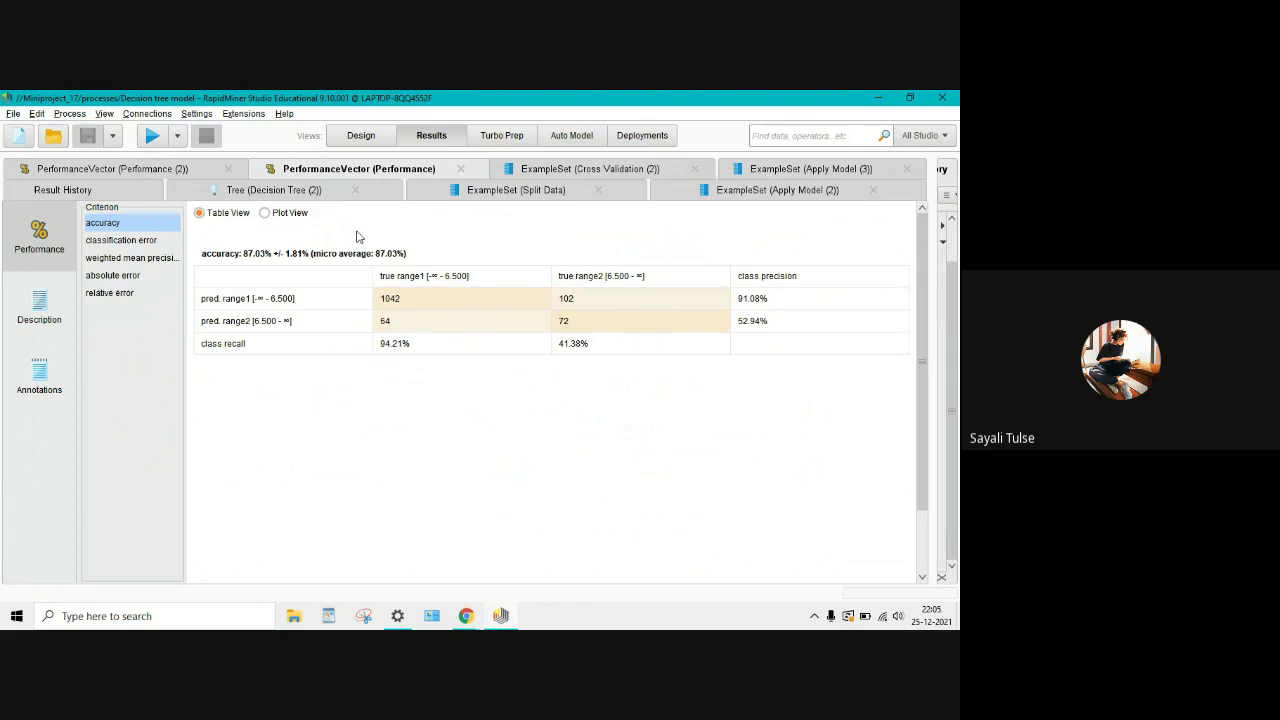
click(366, 137)
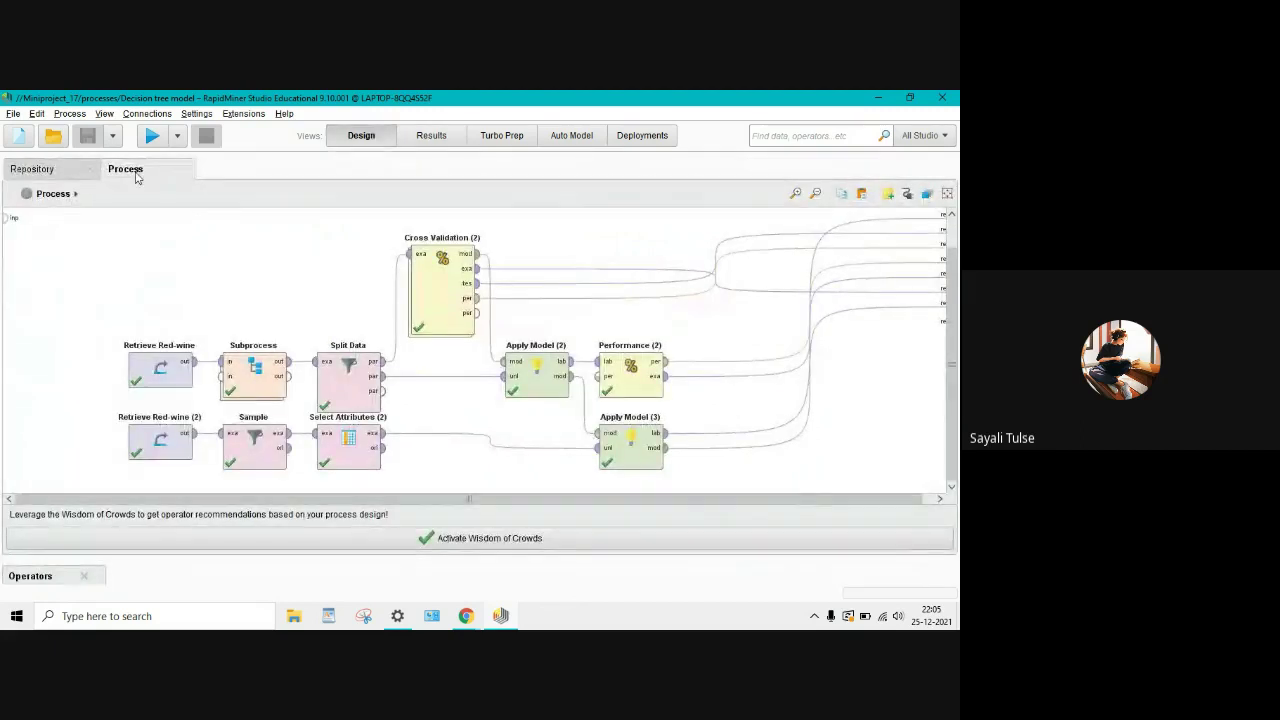
Step: Run the Logistic Regression process from the repository and confirm its 86.83% accuracy
click(63, 170)
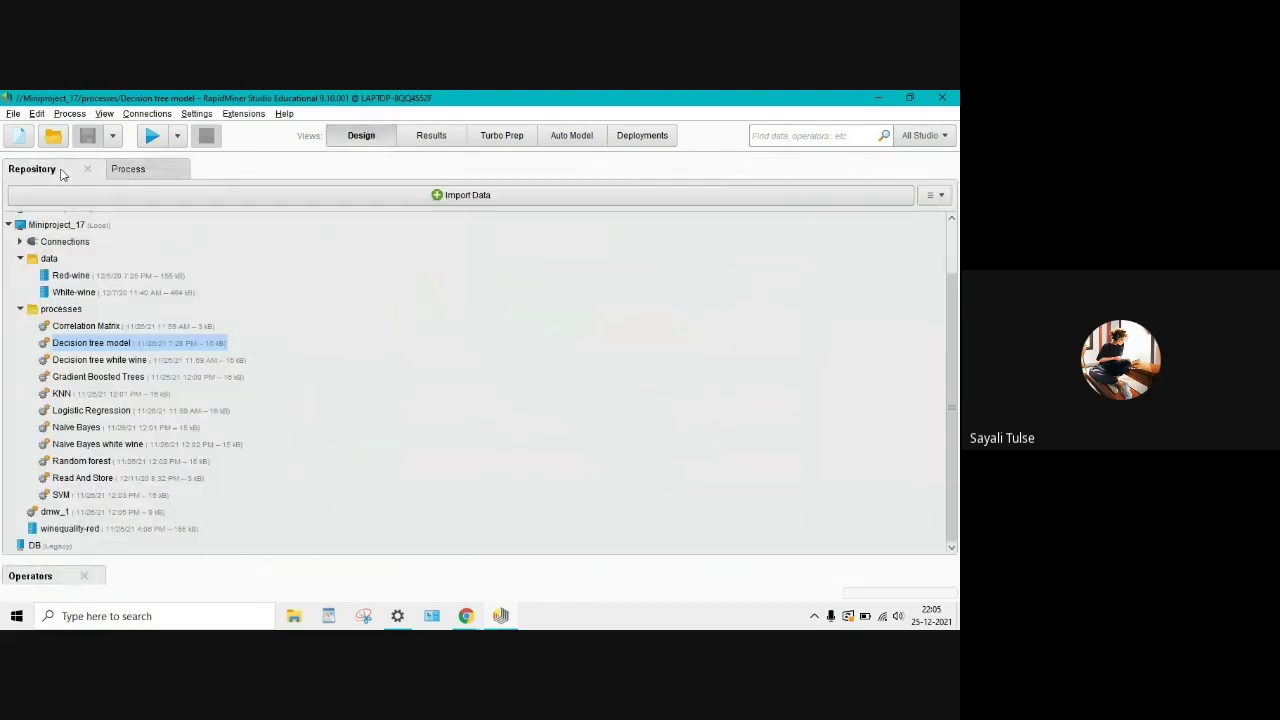
double_click(76, 411)
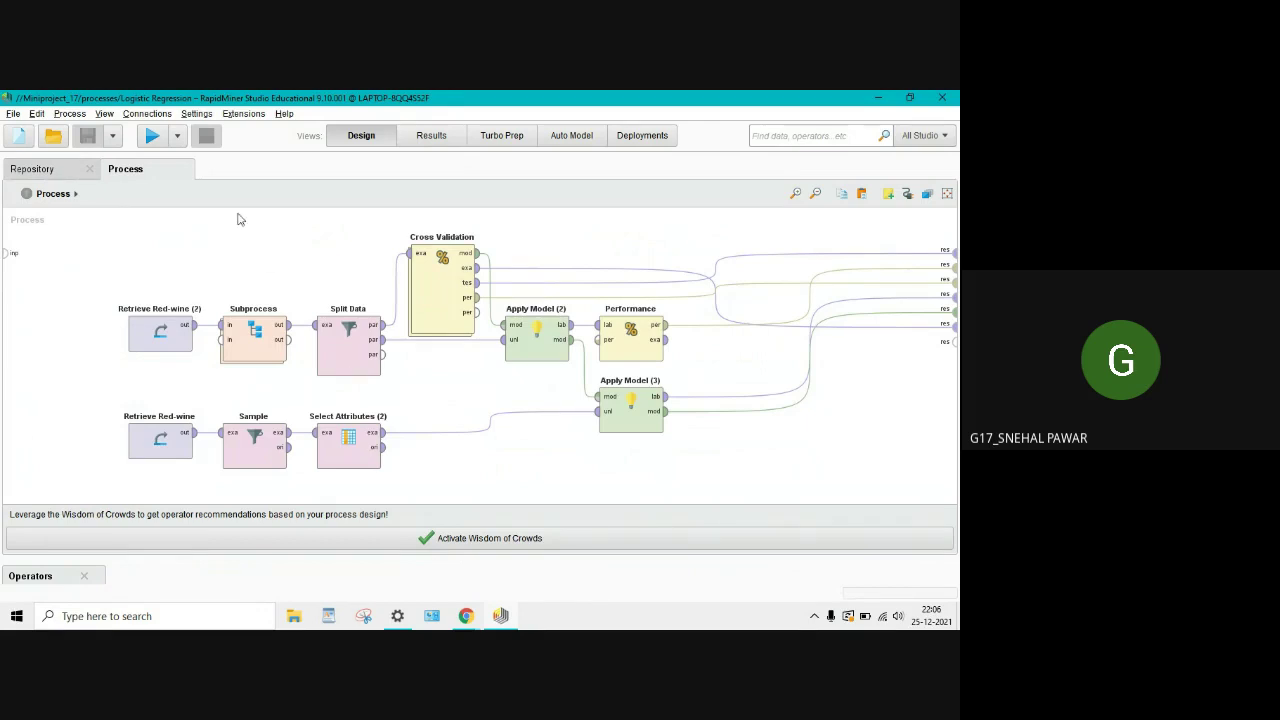
click(152, 137)
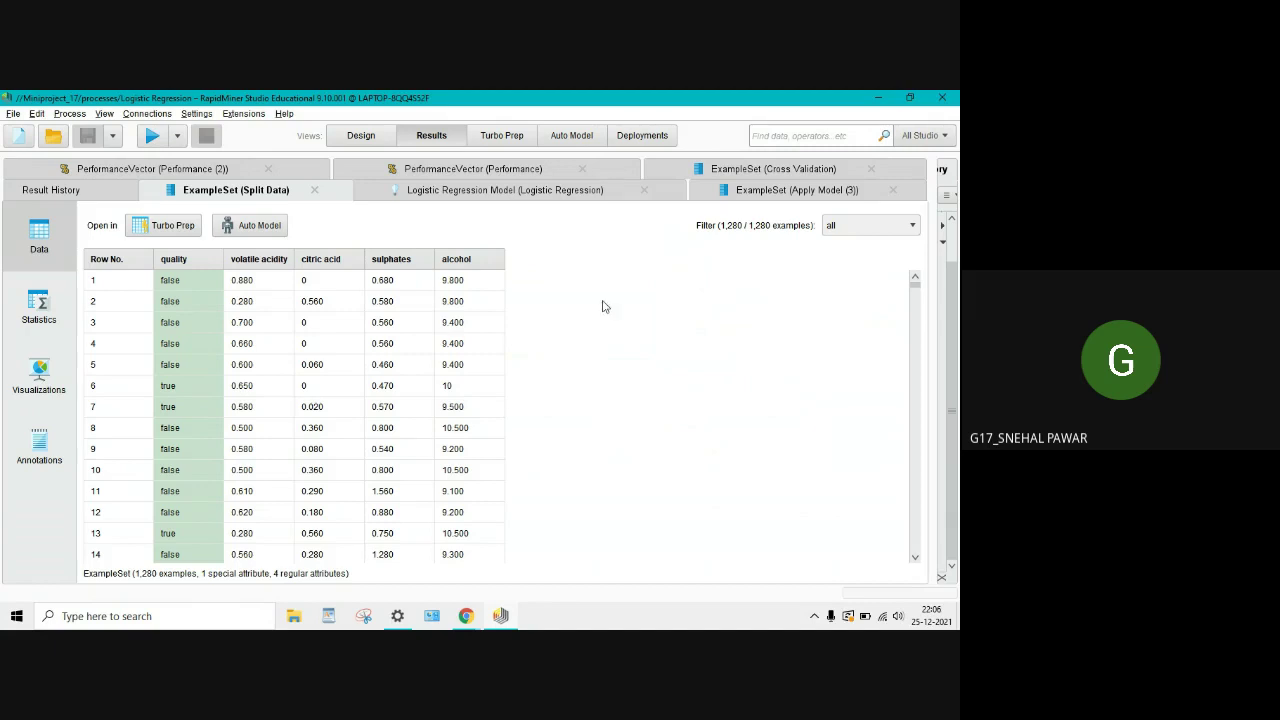
click(421, 175)
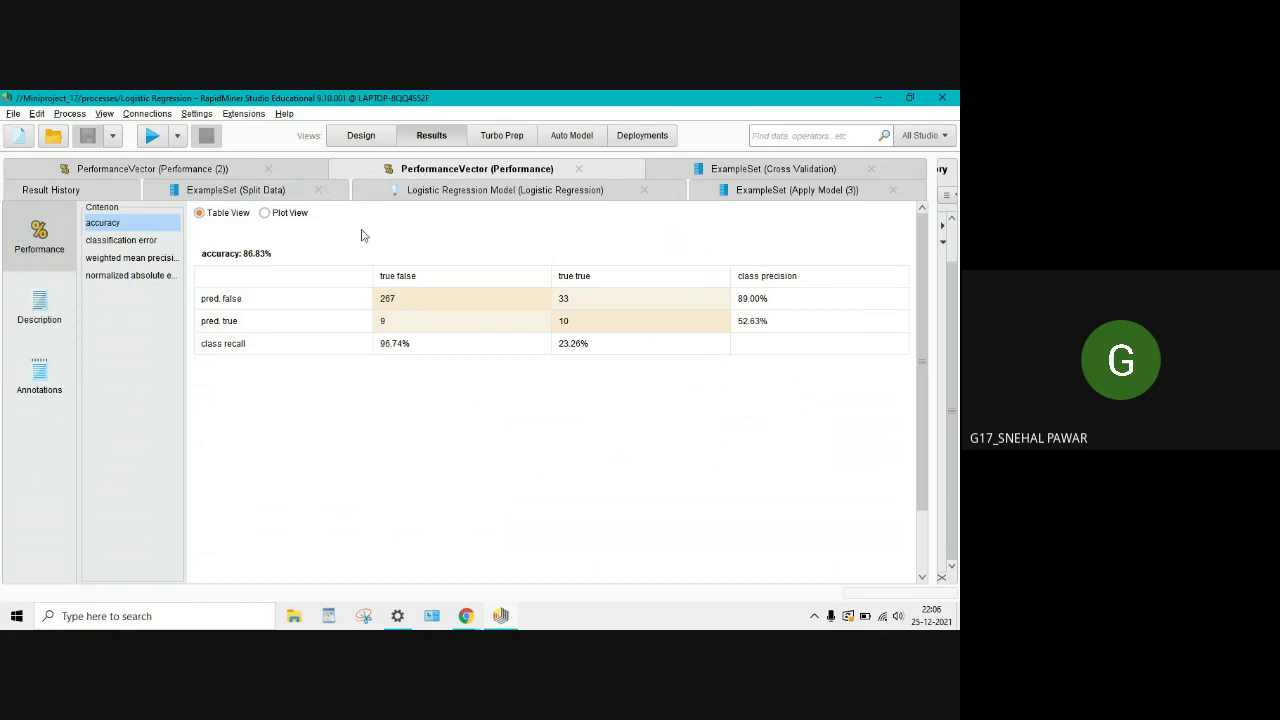
Step: Return to Design view and open the Naive Bayes process from the repository
click(362, 135)
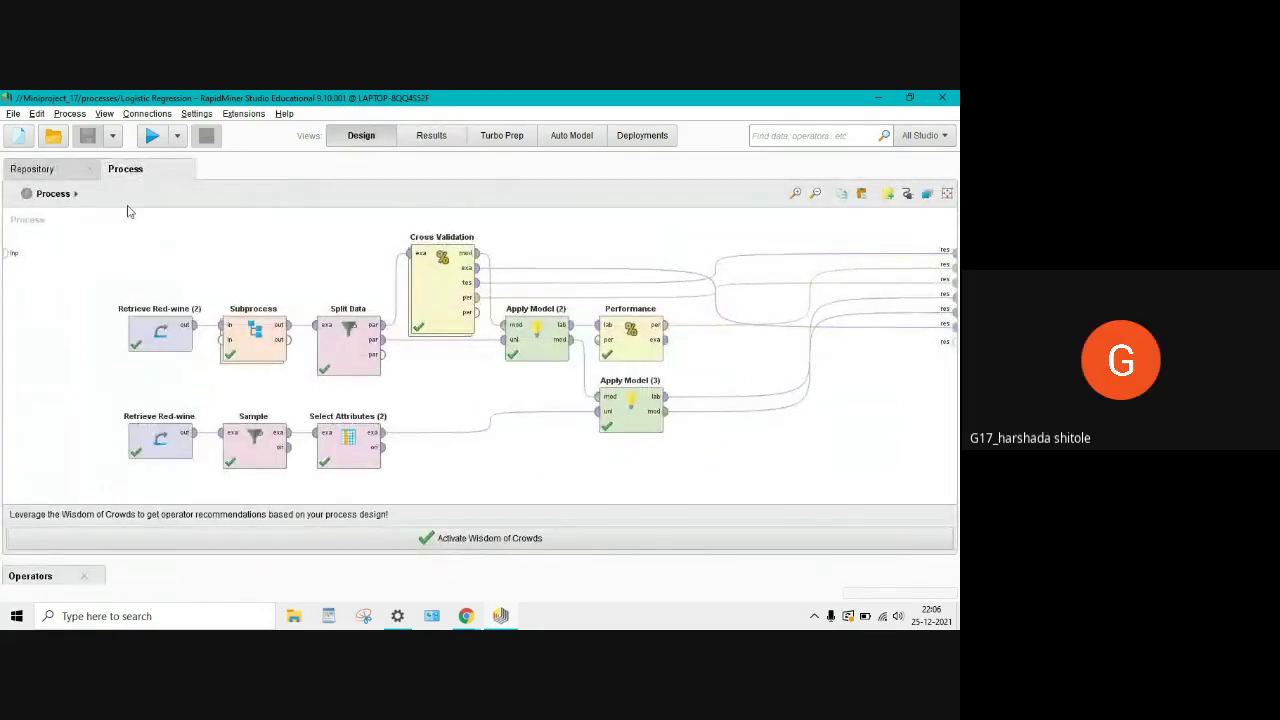
click(70, 170)
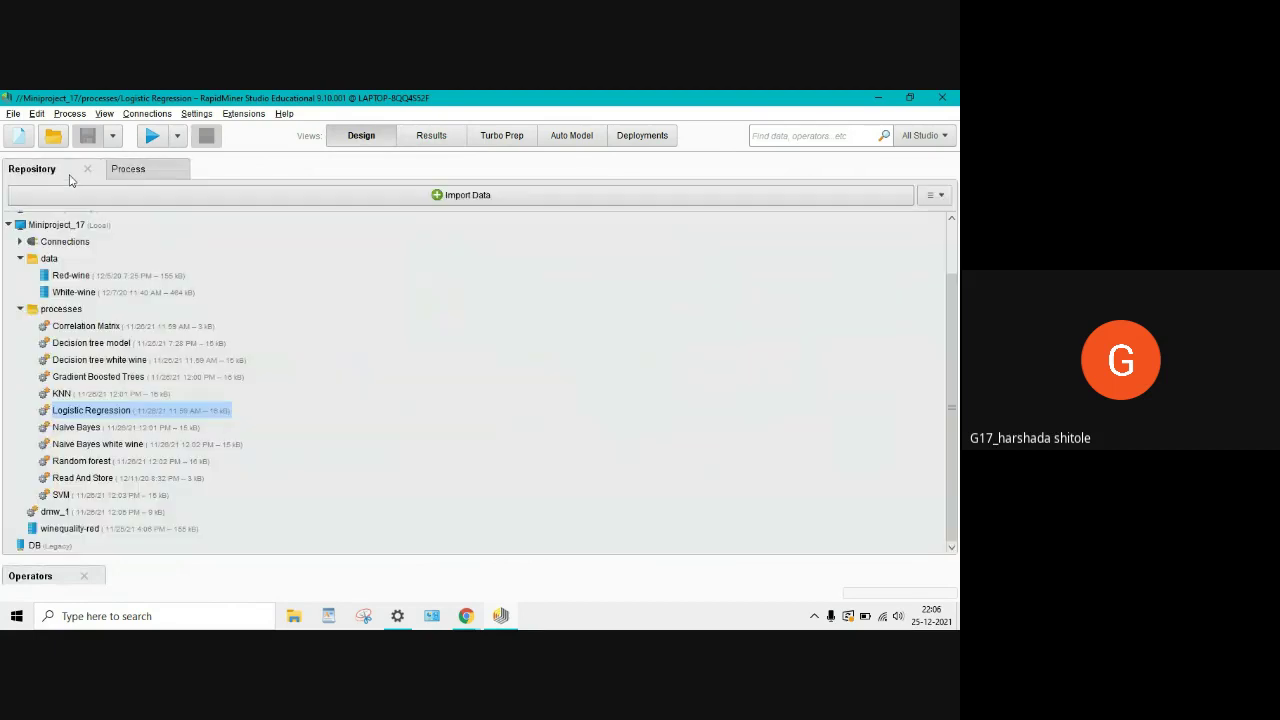
double_click(75, 428)
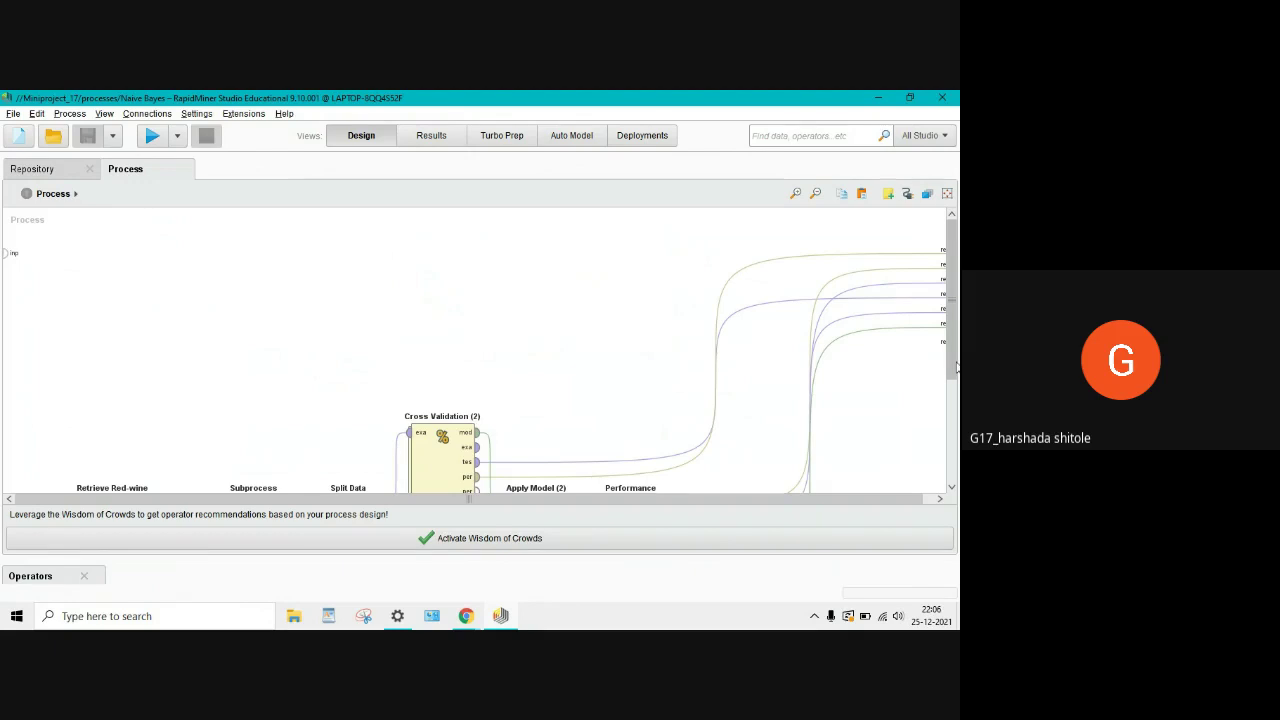
Step: Inspect the Naive Bayes operators, from wine data retrieval through cross validation
drag(957, 368, 947, 444)
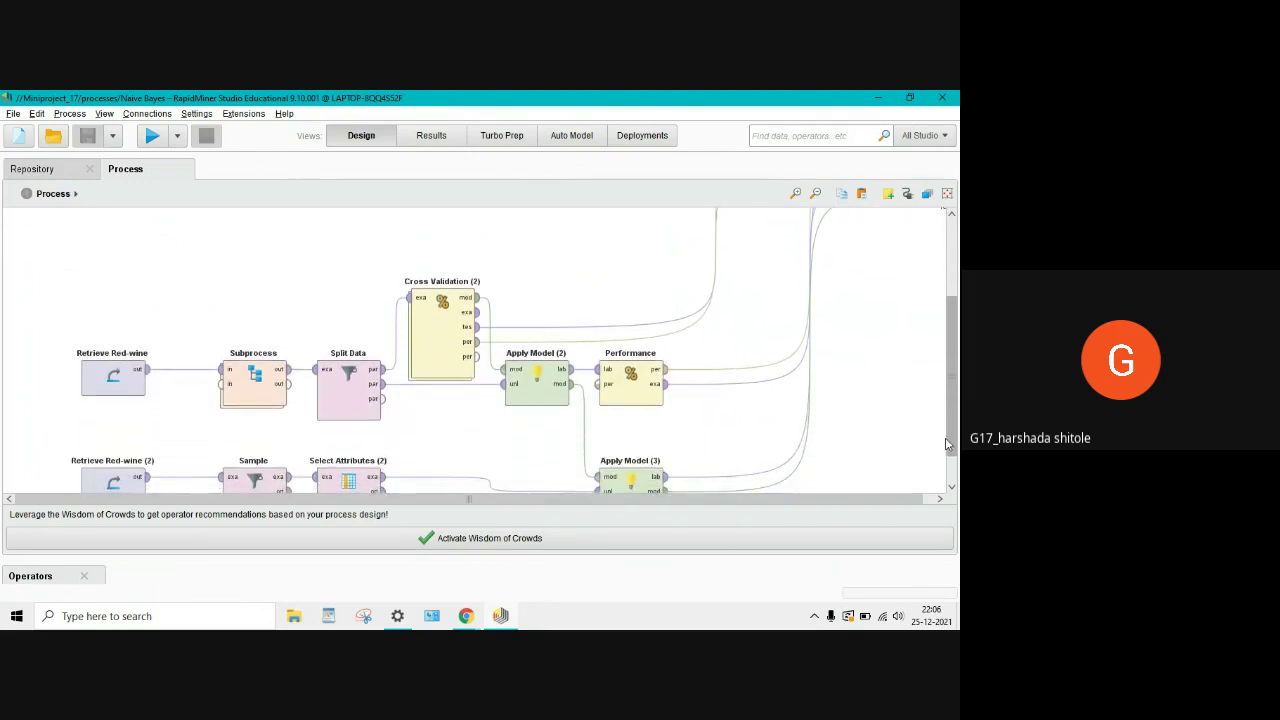
drag(947, 444, 947, 451)
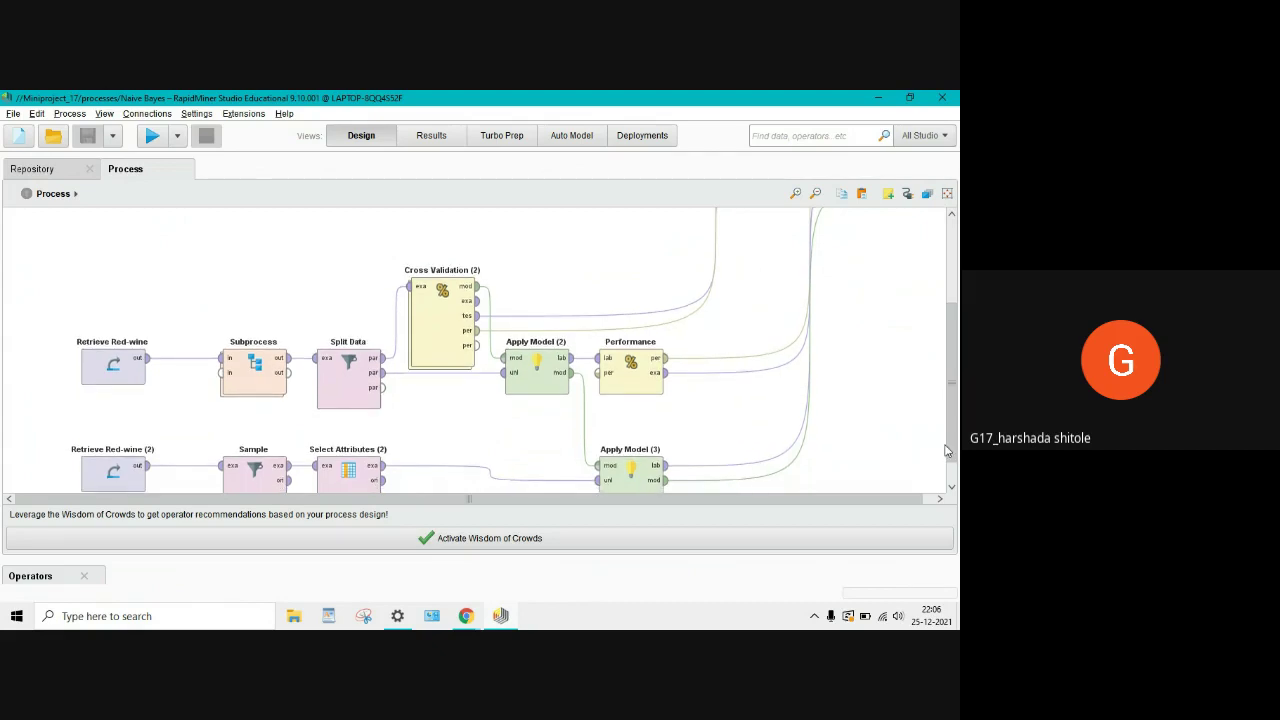
scroll(948, 445, down, 1)
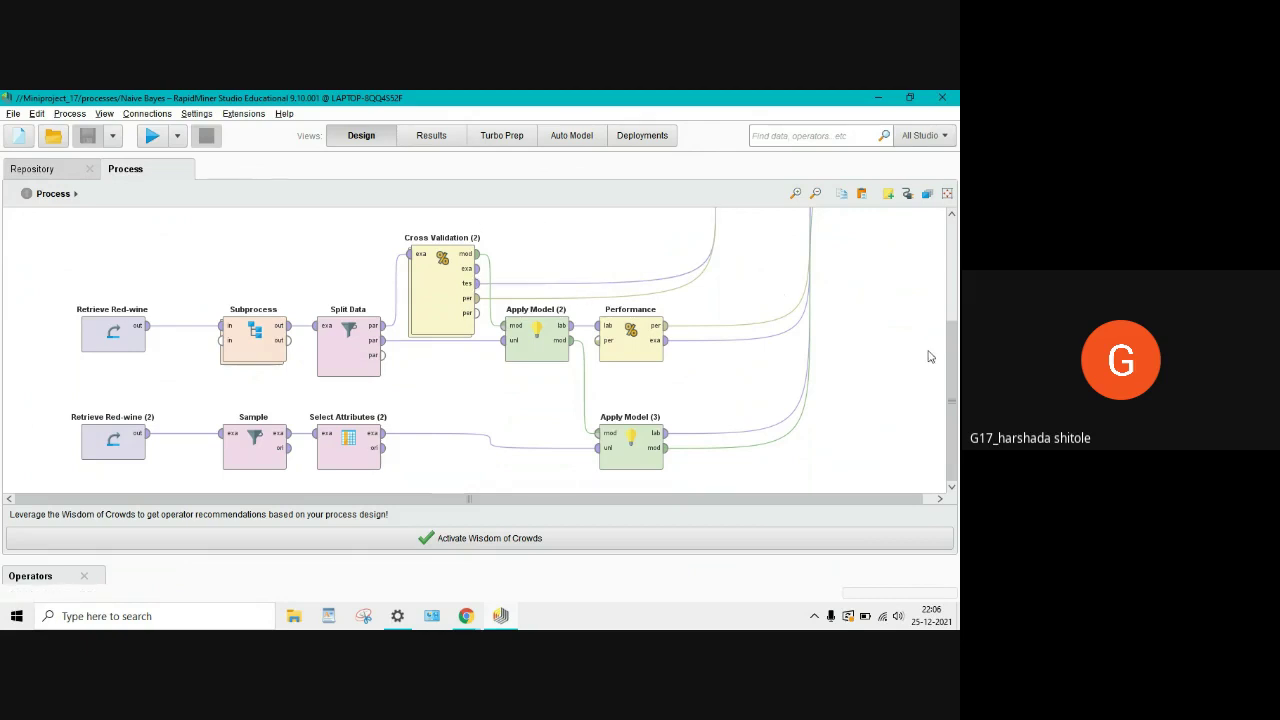
drag(951, 360, 953, 255)
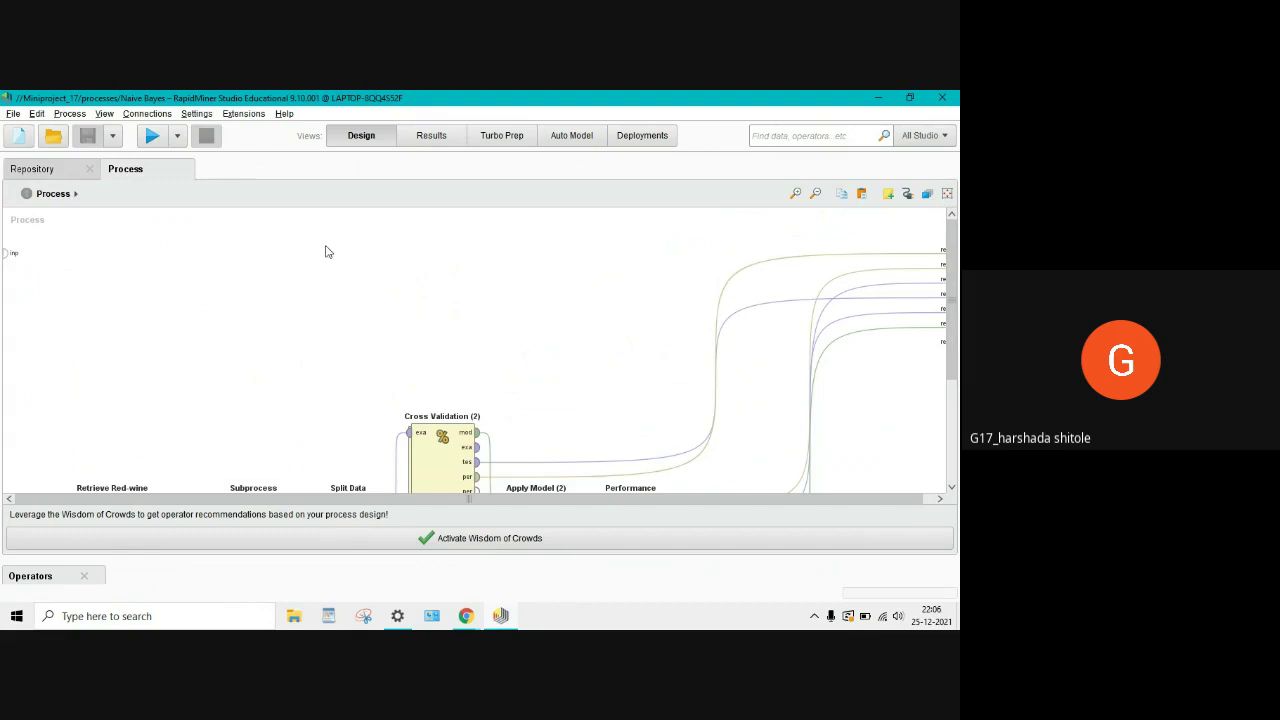
Step: Run Naive Bayes, confirm 88.40% accuracy in Performance, and return to Design view
click(152, 137)
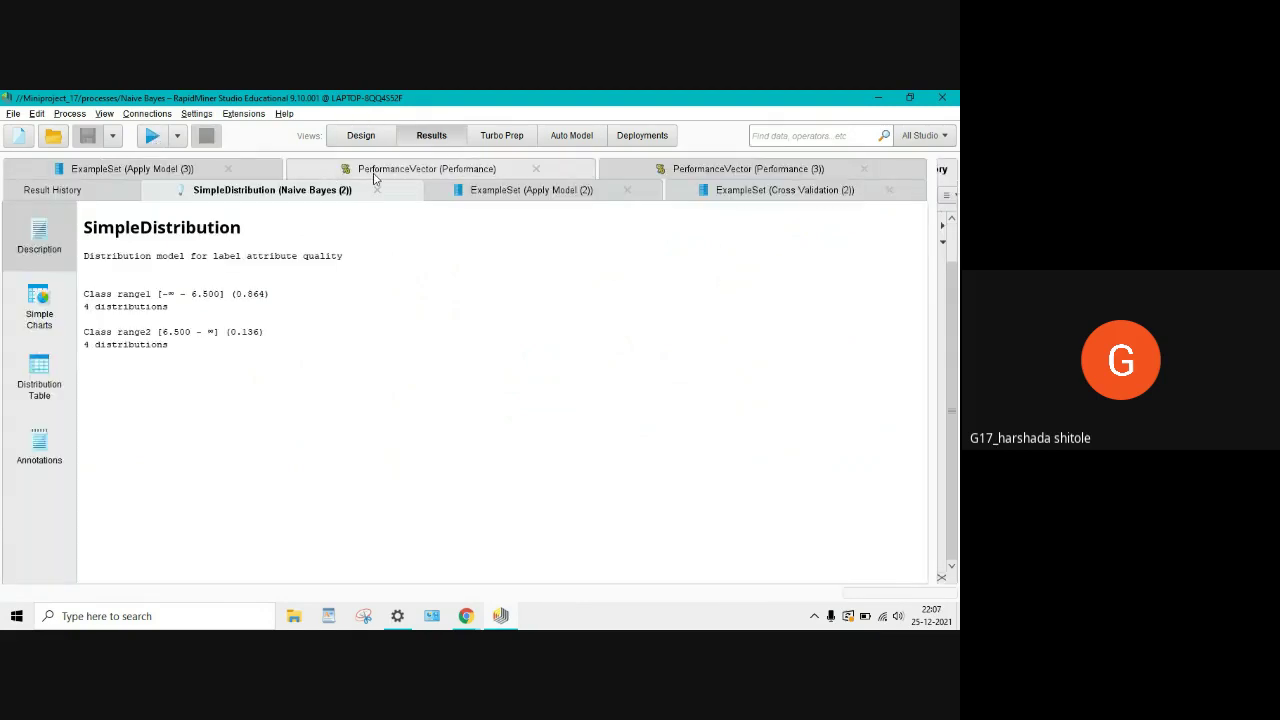
click(372, 177)
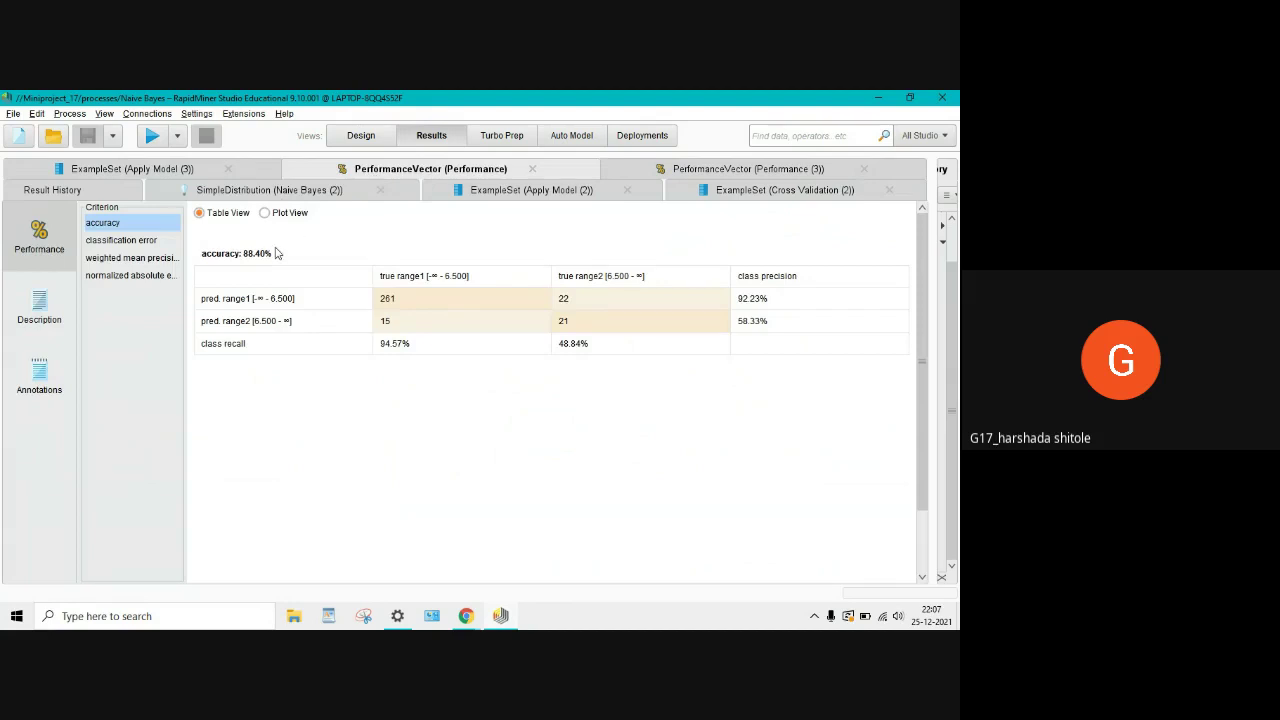
click(360, 137)
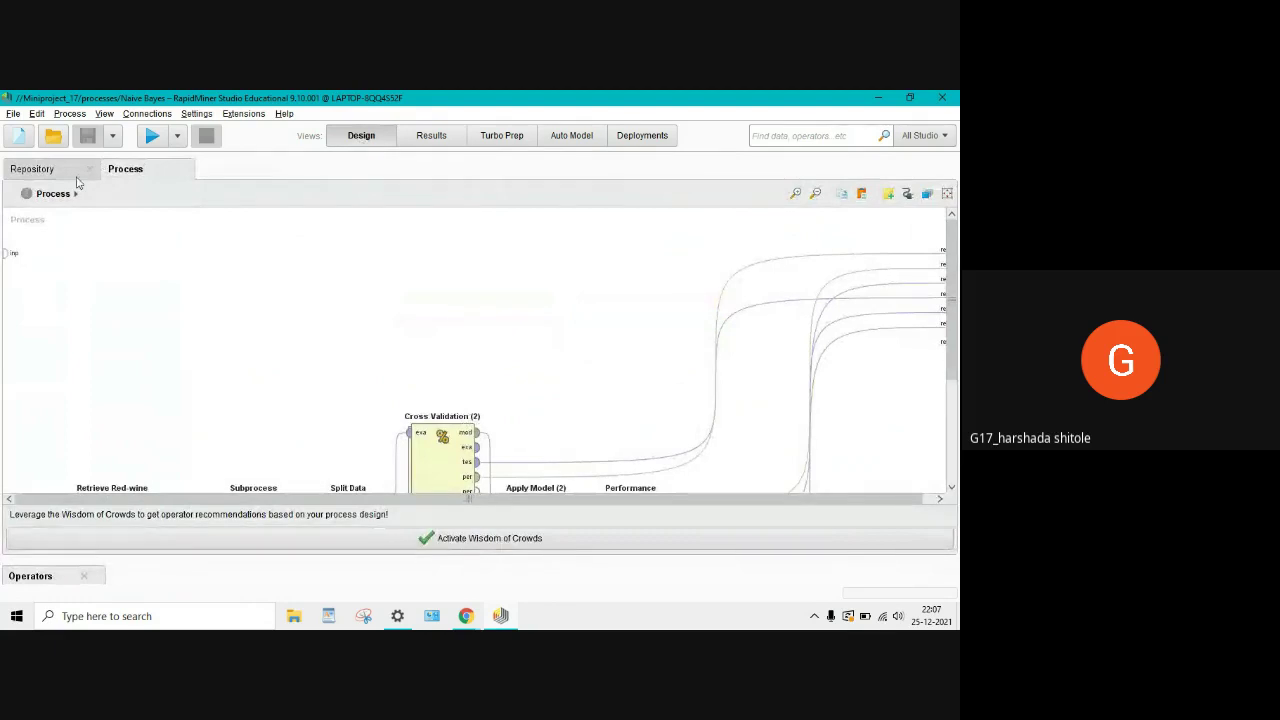
Step: Show the repository tree listing the wine datasets and saved processes
click(70, 172)
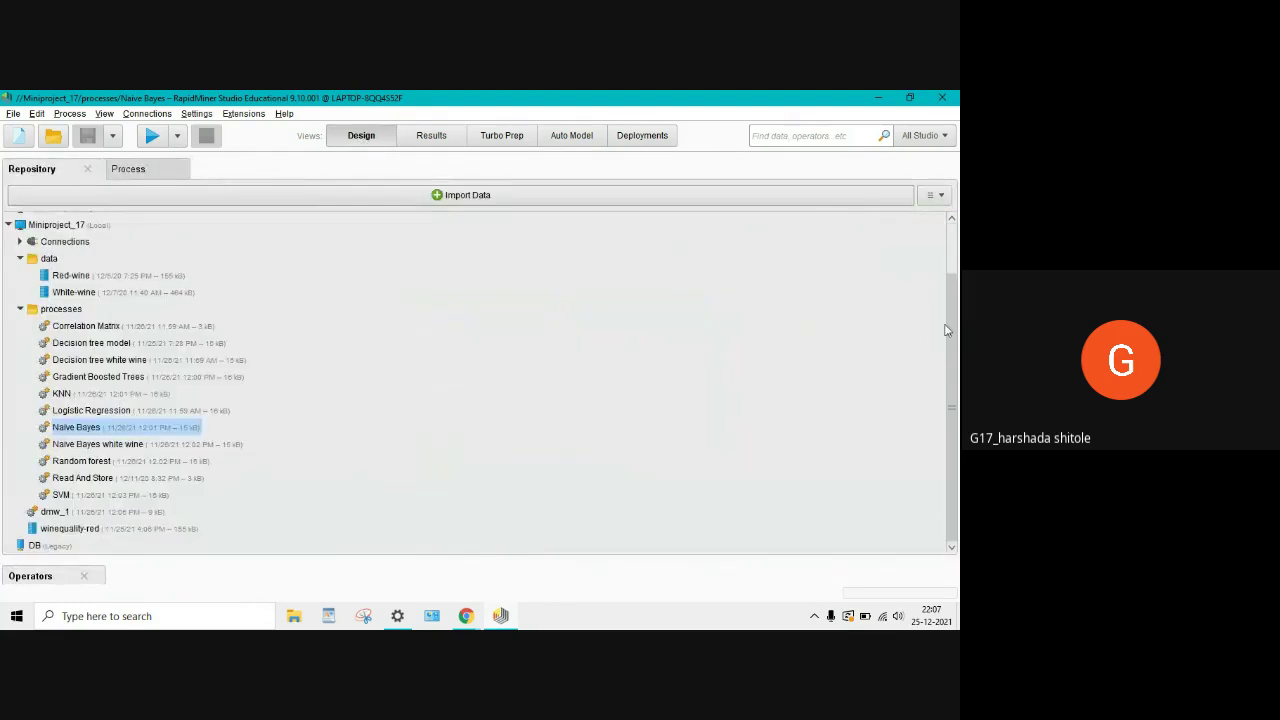